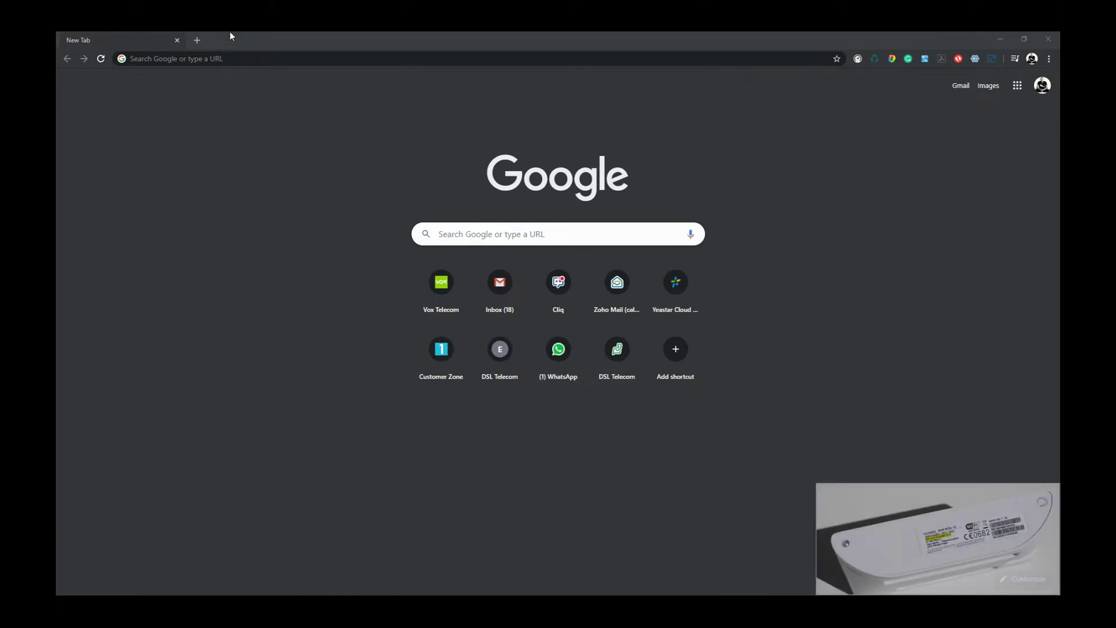
- Go to the router address 192.168.8.1 in Chrome
click(247, 59)
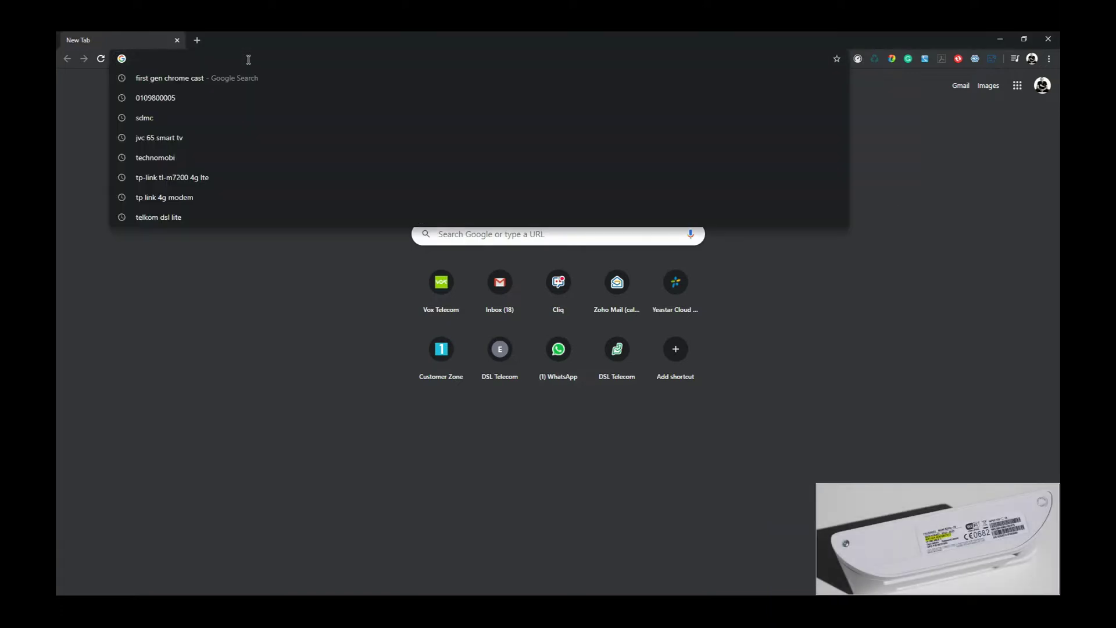
text(192.168.8.1/html/home.html)
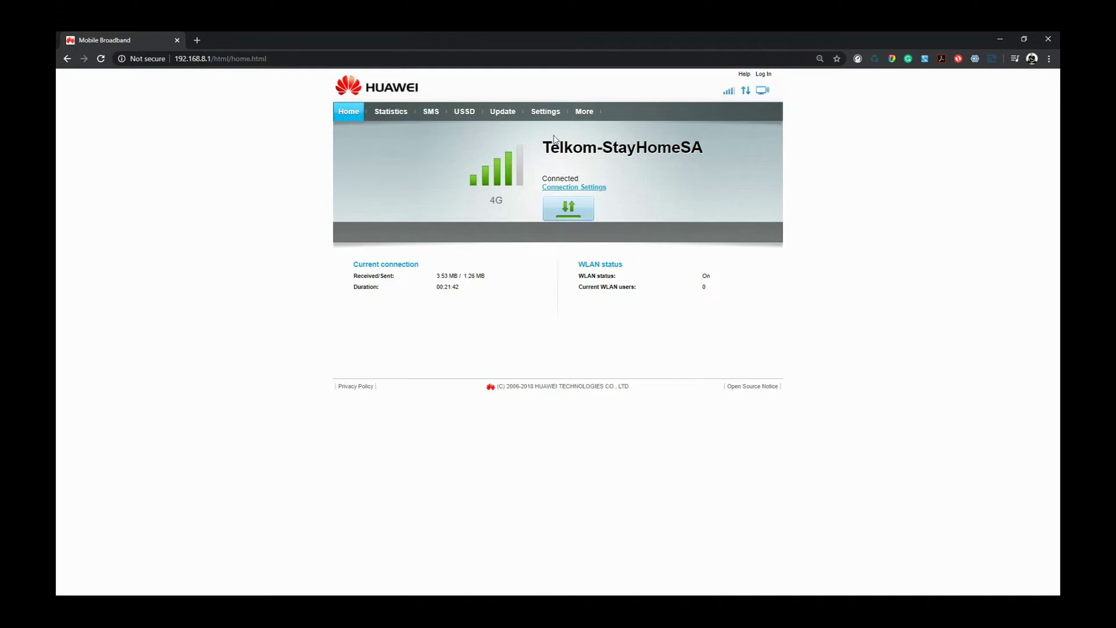
- Log in as admin through the Settings log-in dialog
click(548, 114)
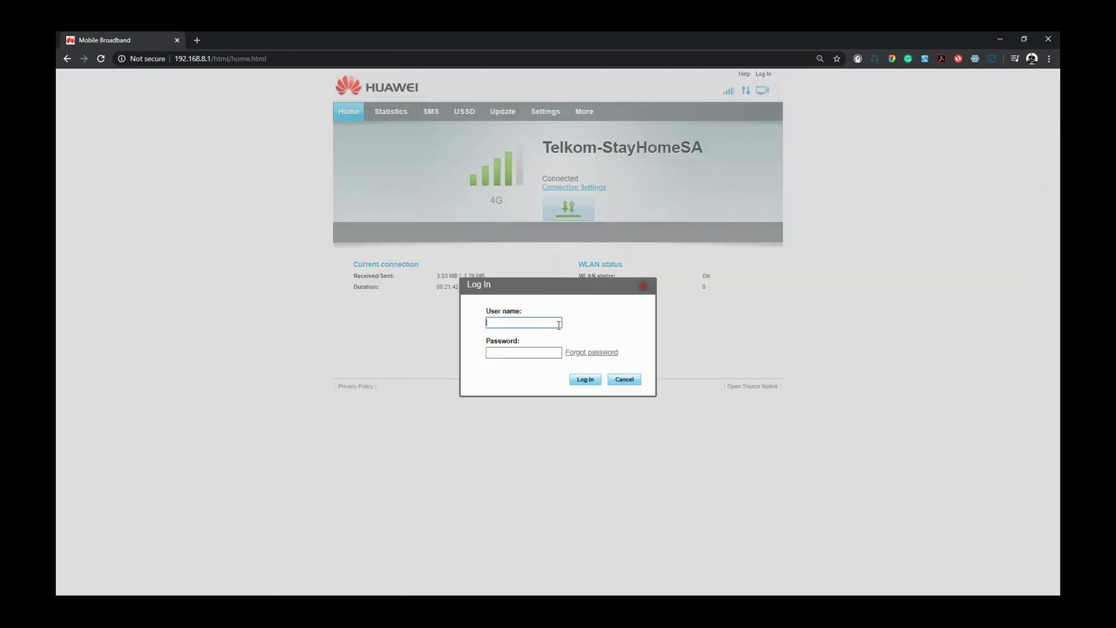
text(admin)
key(Tab)
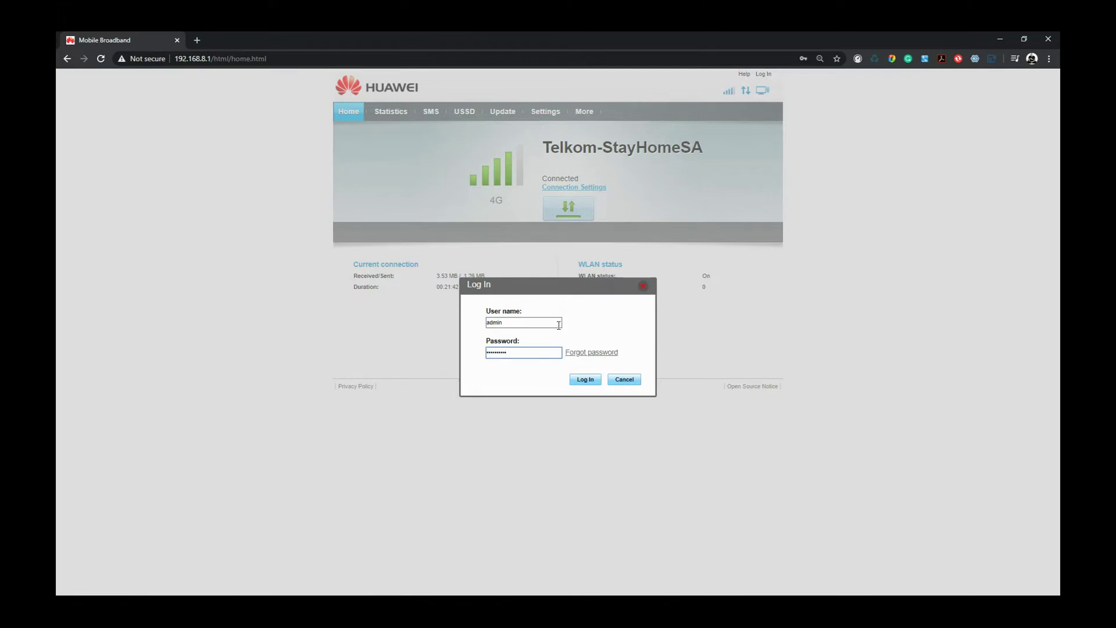
key(Return)
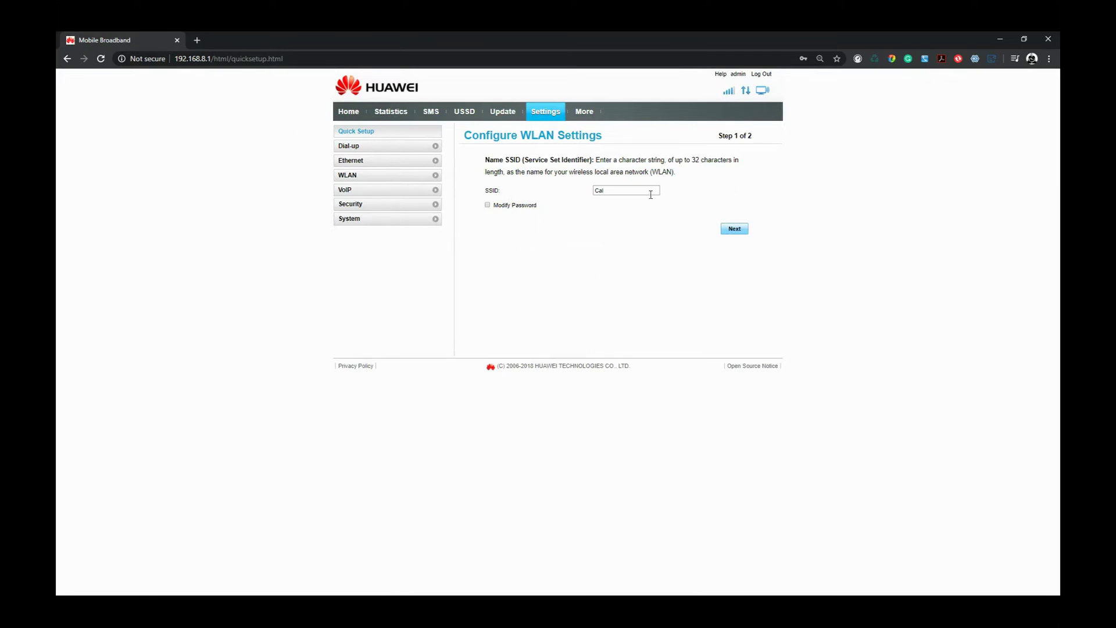
- Go to WLAN > WLAN Basic Settings in the left sidebar
click(381, 178)
click(370, 188)
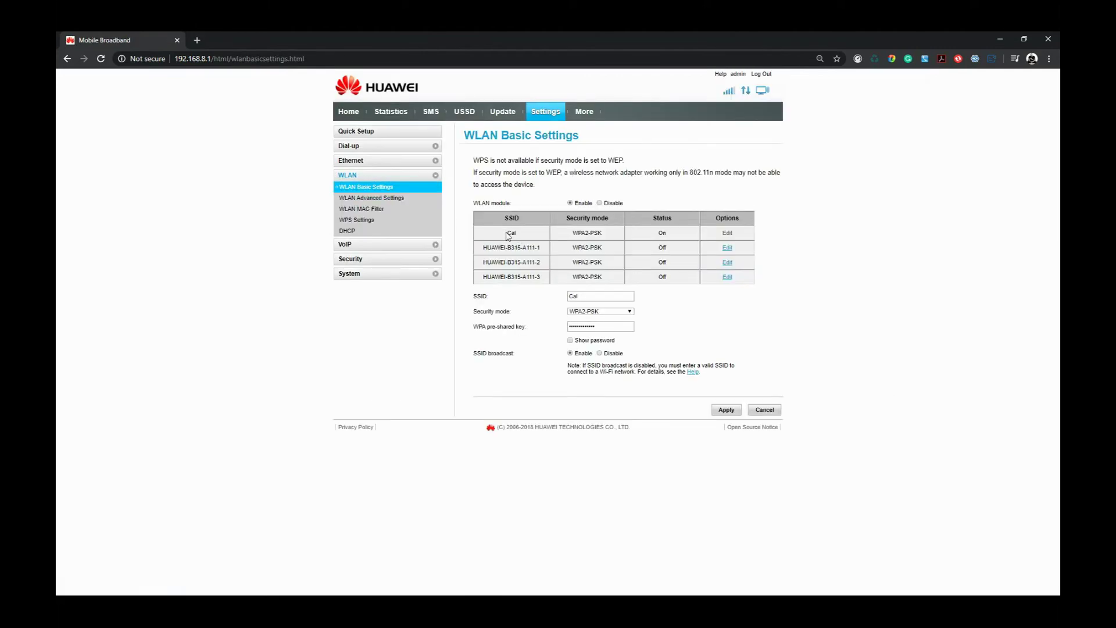
- Replace the existing WPA pre-shared key of the 'Cal' network and apply the change
drag(506, 232, 521, 235)
click(529, 237)
click(590, 297)
click(635, 331)
double_click(602, 325)
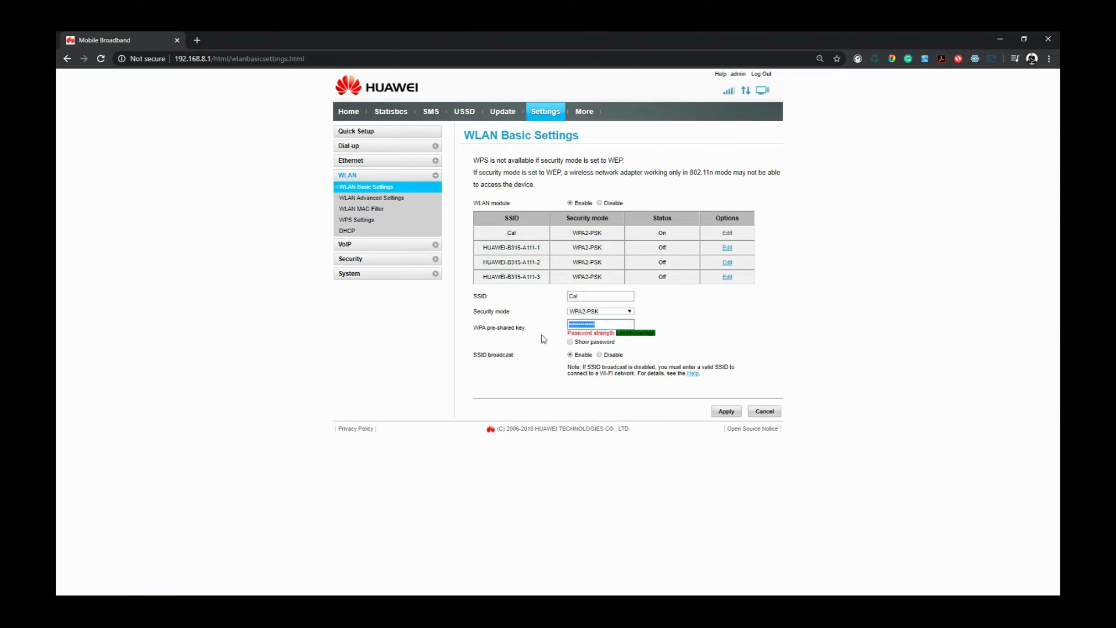
click(735, 333)
click(729, 412)
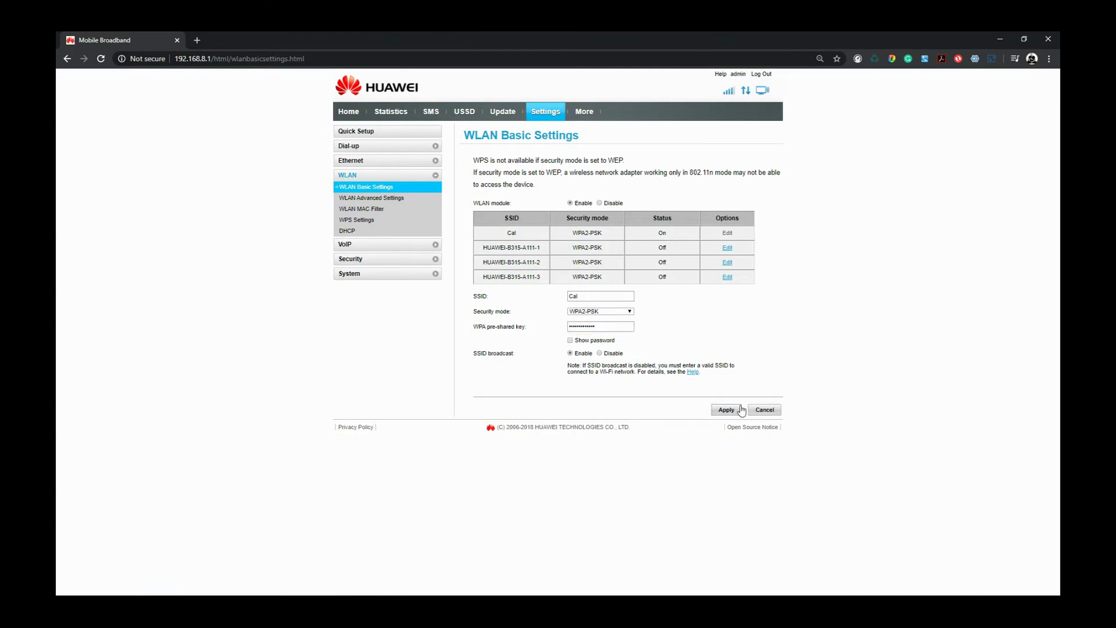